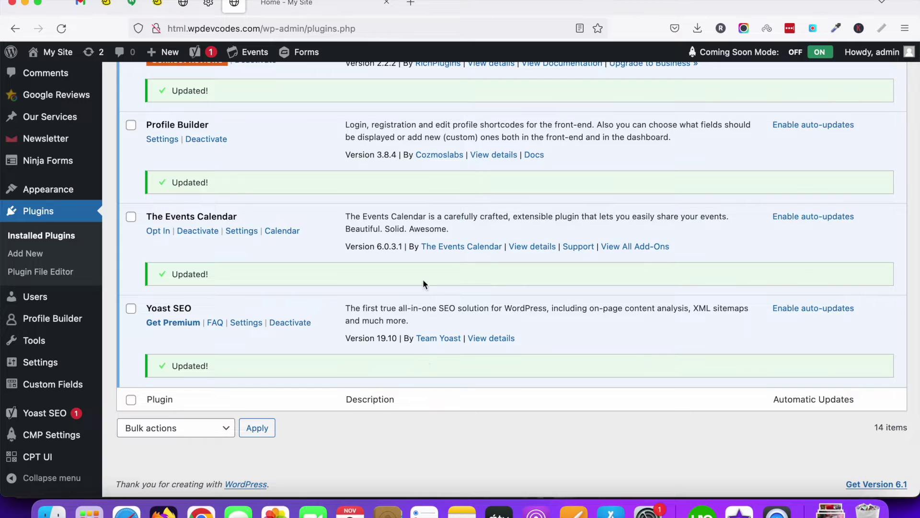
- Search the Add New Plugins directory for 'Wpide'
{"action": "scroll", "coordinate": [423, 280], "scroll_direction": "up", "scroll_amount": 10}
{"action": "scroll", "coordinate": [423, 281], "scroll_direction": "down", "scroll_amount": 6}
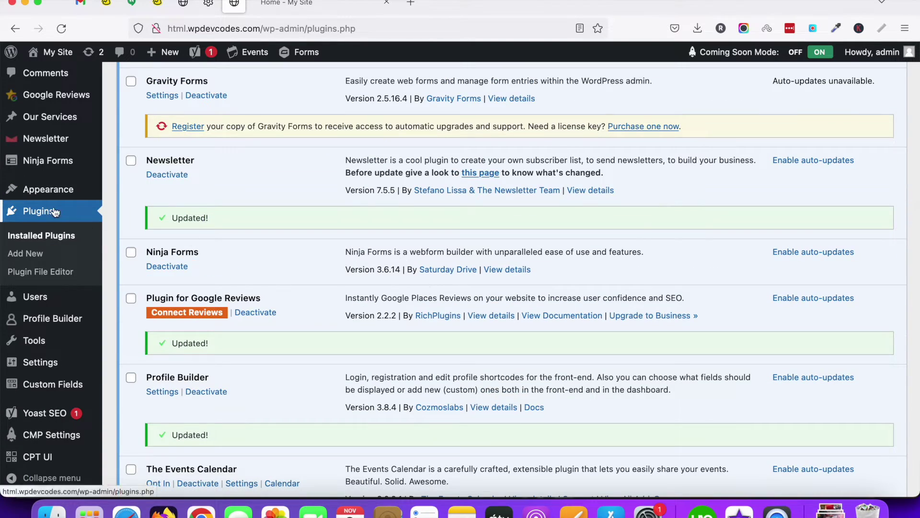
{"action": "scroll", "coordinate": [206, 211], "scroll_direction": "up", "scroll_amount": 10}
{"action": "scroll", "coordinate": [220, 171], "scroll_direction": "up", "scroll_amount": 2}
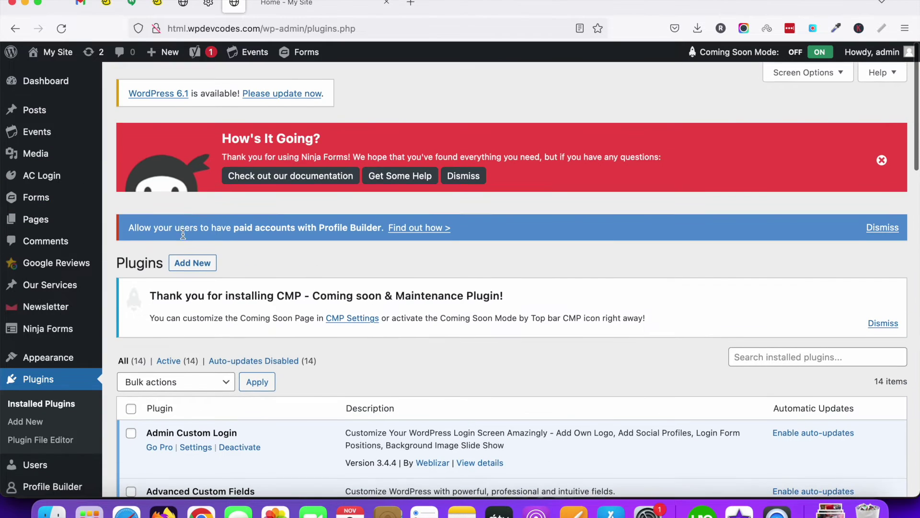
{"action": "left_click", "coordinate": [193, 263]}
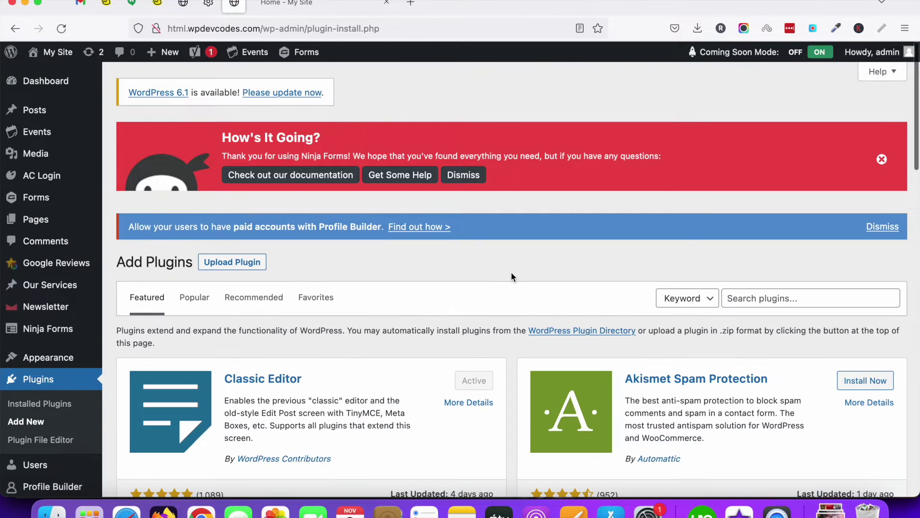
{"action": "left_click", "coordinate": [771, 298]}
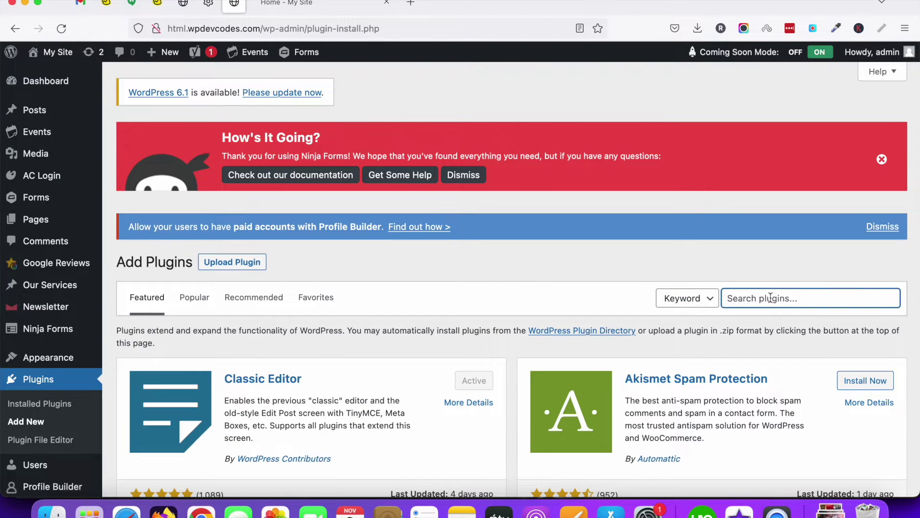
{"action": "type", "text": "Wpide"}
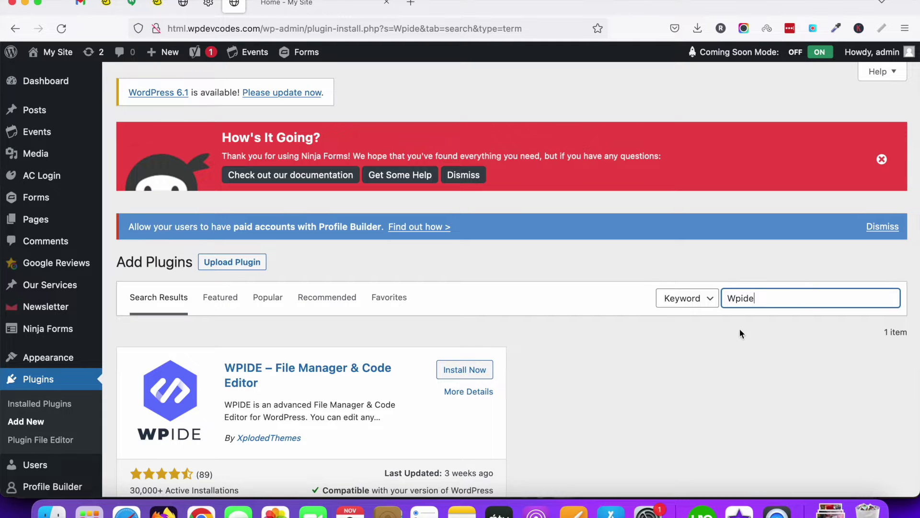
- Install and activate the WPIDE – File Manager & Code Editor plugin
{"action": "left_click", "coordinate": [462, 373]}
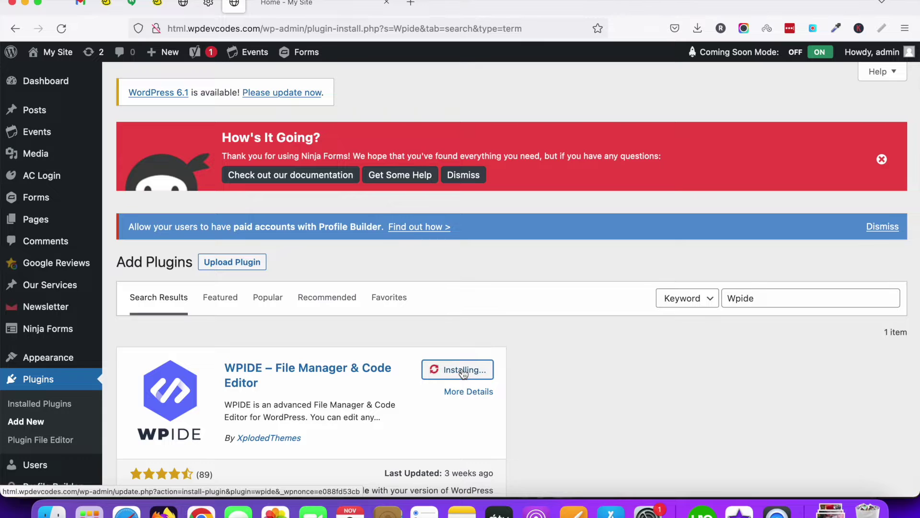
{"action": "scroll", "coordinate": [463, 373], "scroll_direction": "down", "scroll_amount": 2}
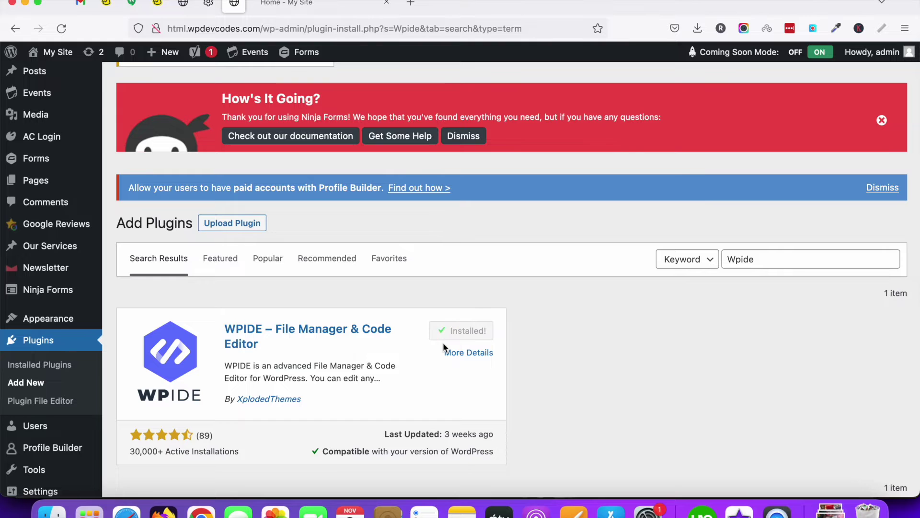
{"action": "left_click", "coordinate": [470, 333]}
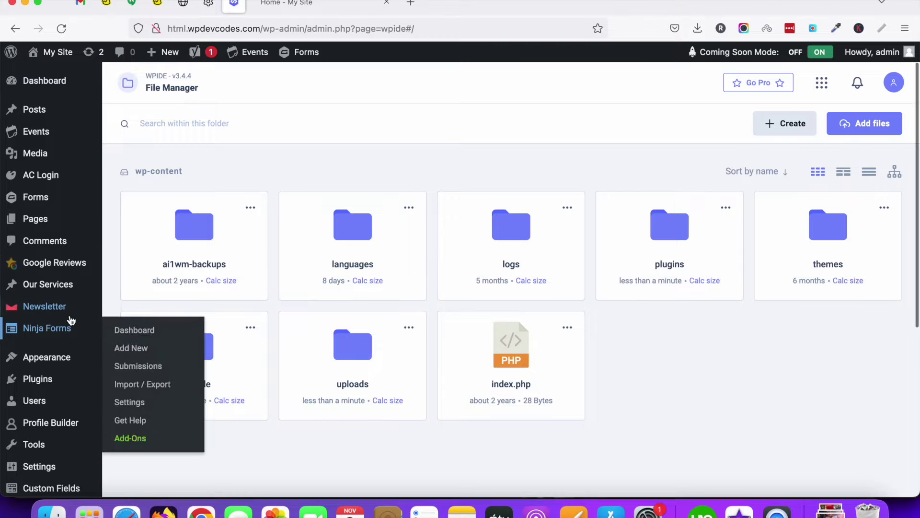
- Bring up WPIDE's wp-content listing and scroll the admin sidebar down to the WPIDE menu
{"action": "mouse_move", "coordinate": [70, 317]}
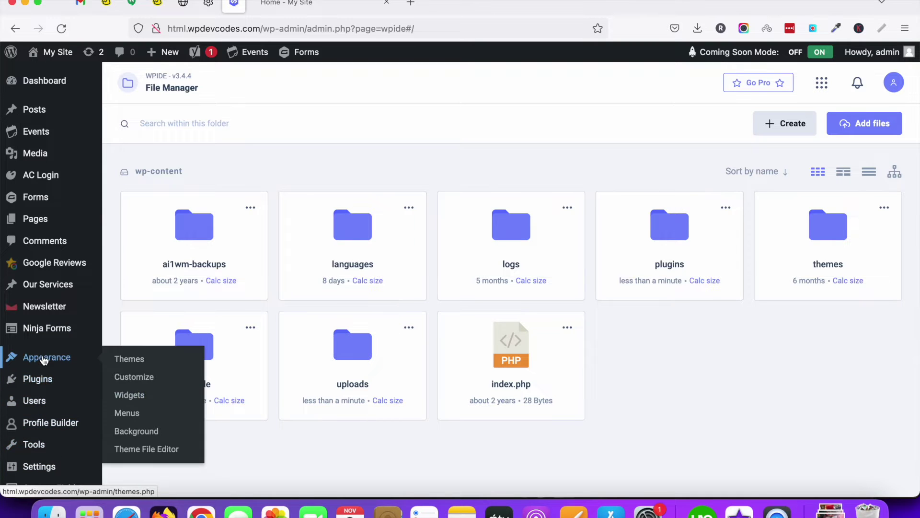
{"action": "mouse_move", "coordinate": [68, 72]}
{"action": "left_click", "coordinate": [61, 28]}
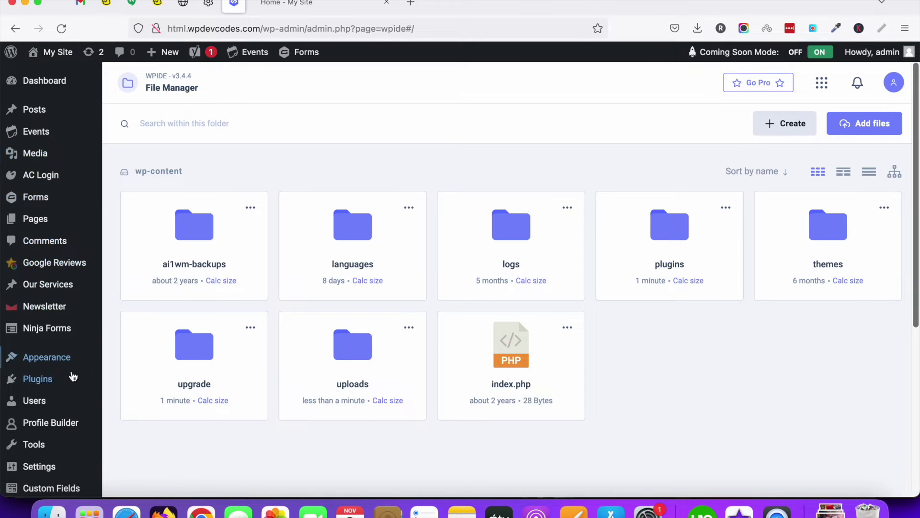
{"action": "mouse_move", "coordinate": [60, 365]}
{"action": "mouse_move", "coordinate": [53, 386]}
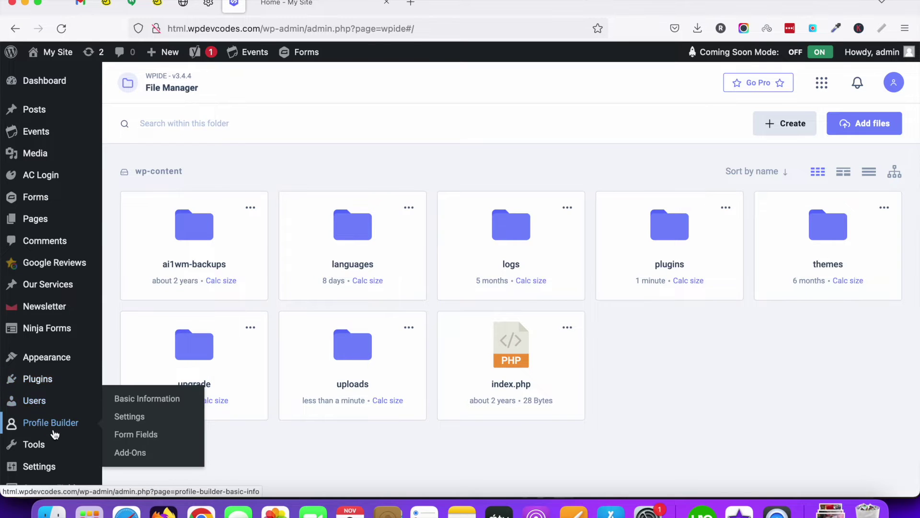
{"action": "mouse_move", "coordinate": [45, 446]}
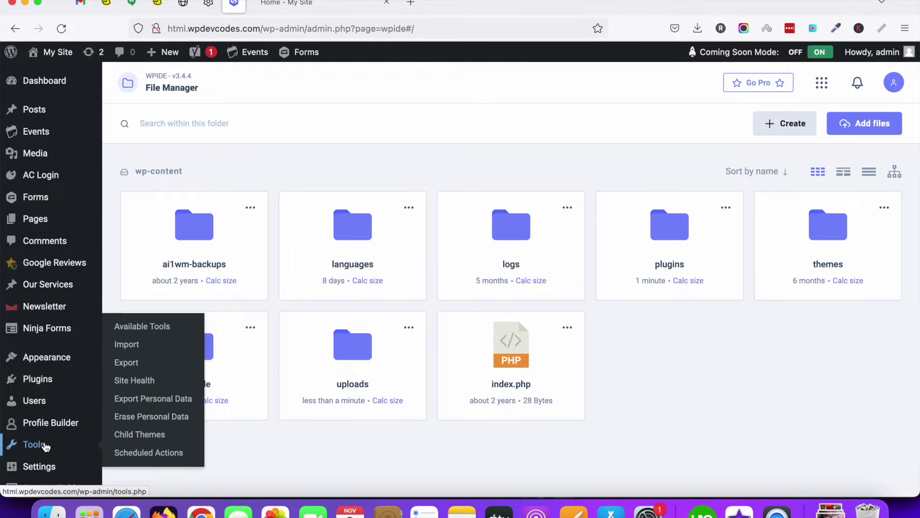
{"action": "scroll", "coordinate": [45, 447], "scroll_direction": "down", "scroll_amount": 5}
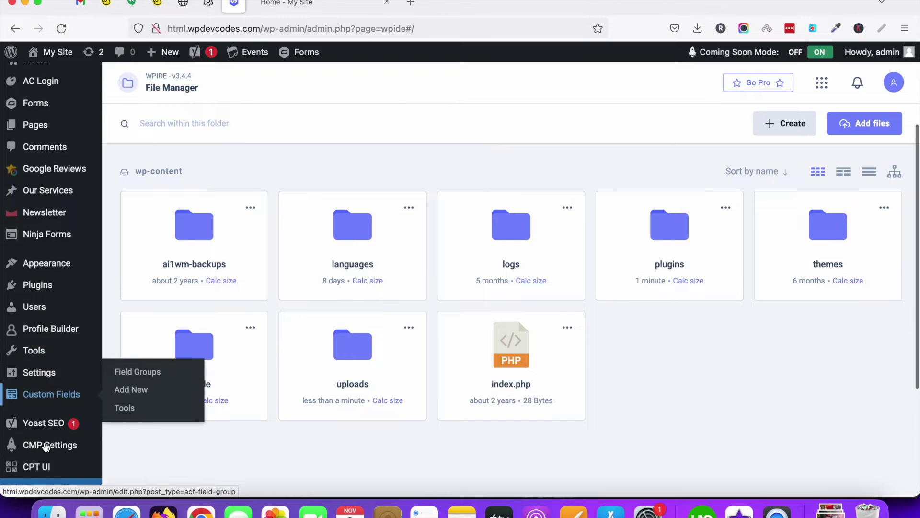
{"action": "scroll", "coordinate": [46, 445], "scroll_direction": "down", "scroll_amount": 5}
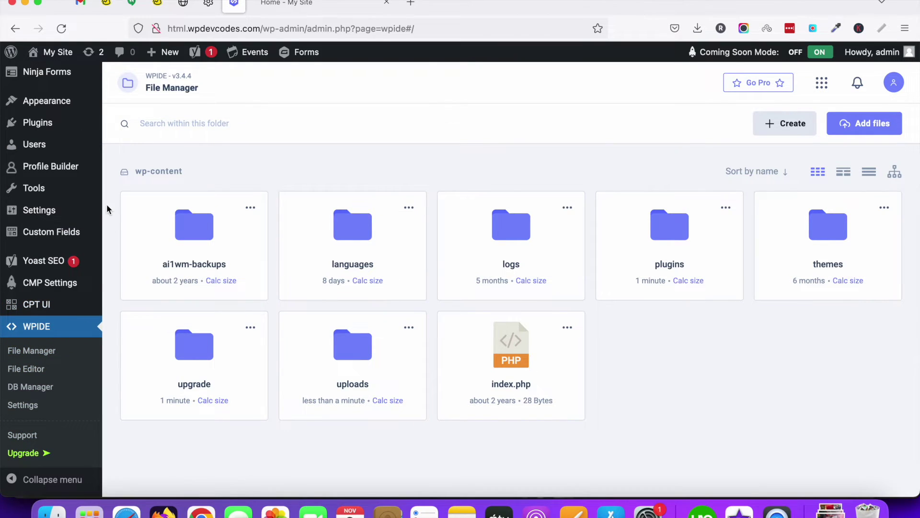
- Browse to themes > wordpressdev-child in the WPIDE File Manager and open footer.php
{"action": "left_click", "coordinate": [42, 333]}
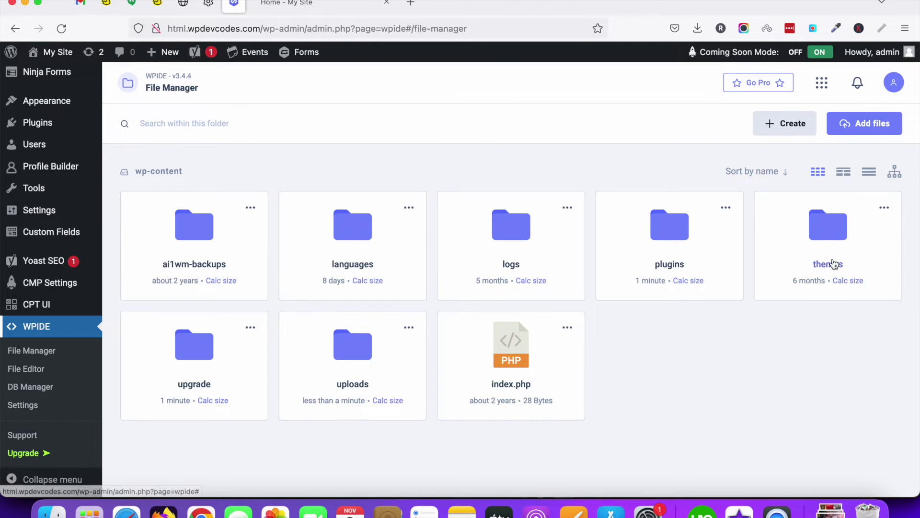
{"action": "left_click", "coordinate": [830, 242]}
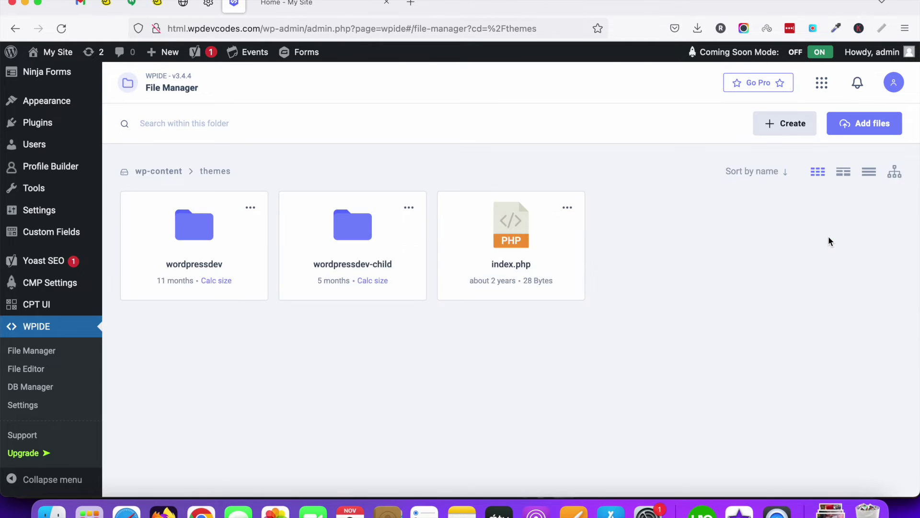
{"action": "left_click", "coordinate": [353, 236]}
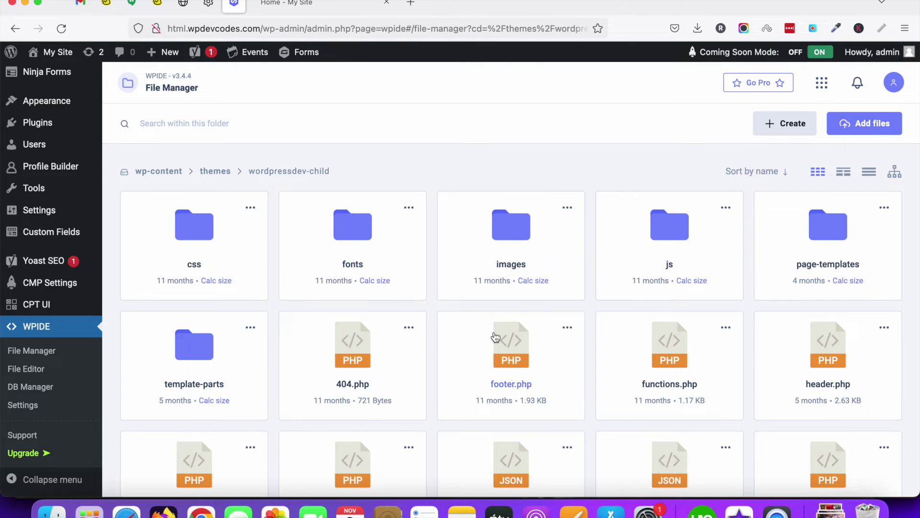
{"action": "left_click", "coordinate": [523, 359]}
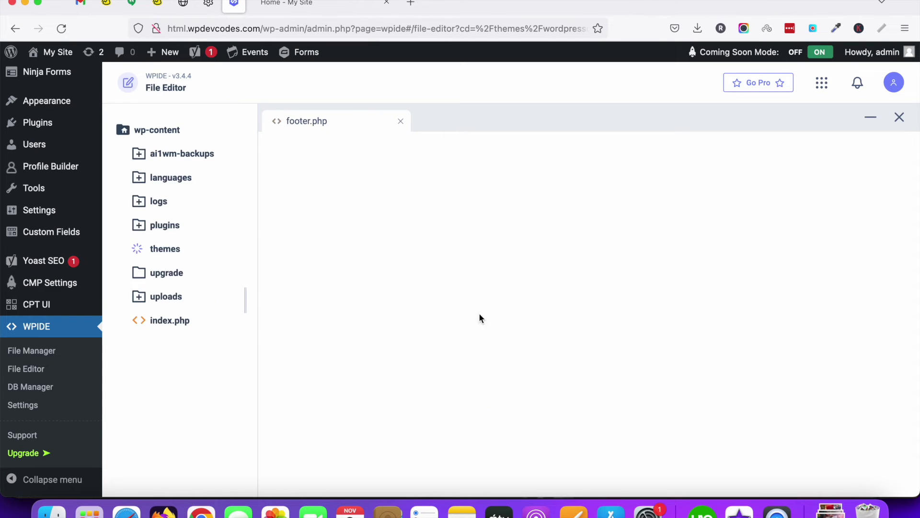
- Insert <h3>Hello World</h3> on line 20 of footer.php and save the file
{"action": "scroll", "coordinate": [412, 287], "scroll_direction": "down", "scroll_amount": 3}
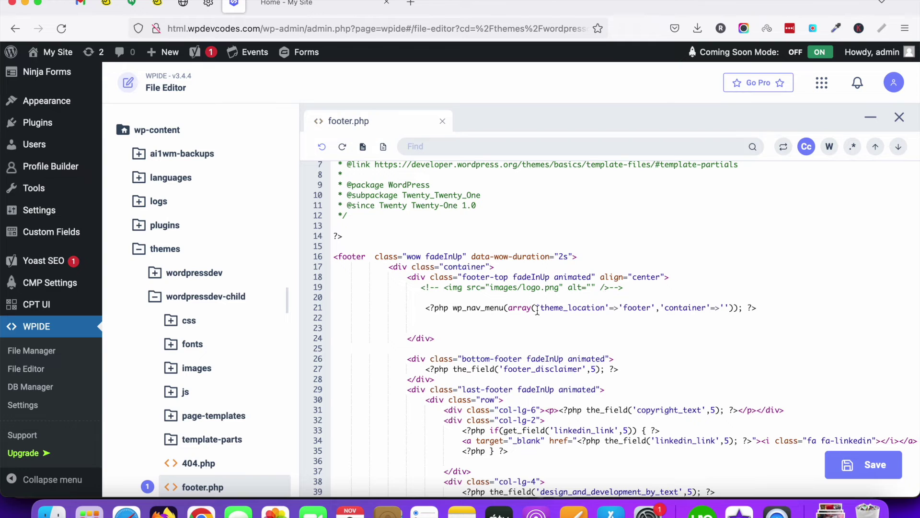
{"action": "key", "text": "Return"}
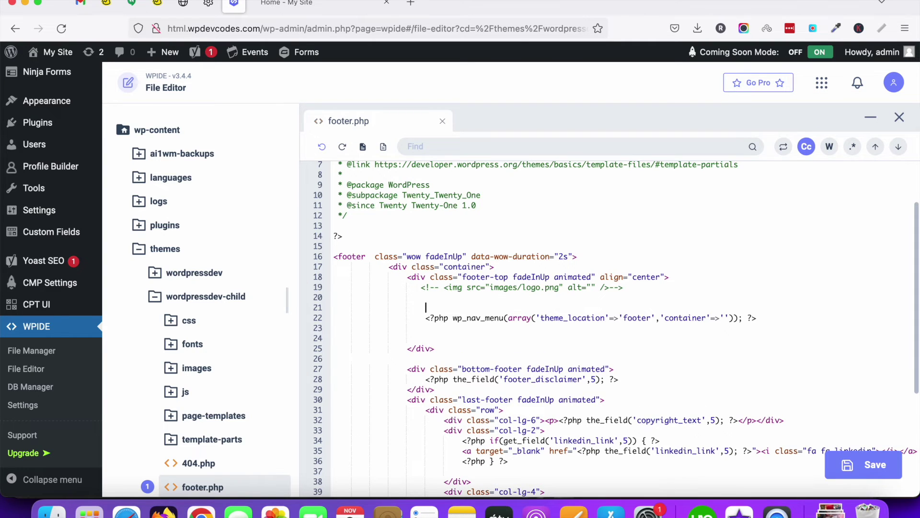
{"action": "key", "text": "Up"}
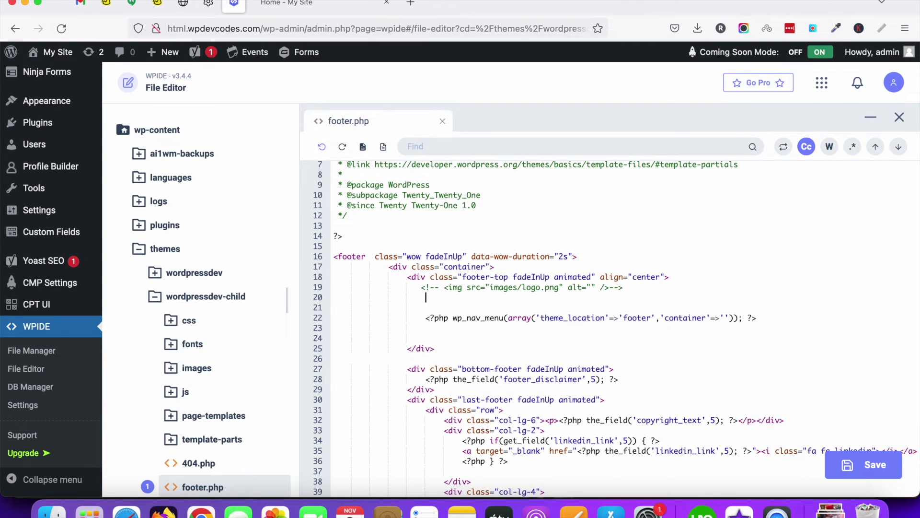
{"action": "type", "text": "Hello World"}
{"action": "left_click", "coordinate": [425, 297]}
{"action": "type", "text": "<>h3>"}
{"action": "left_click", "coordinate": [507, 298]}
{"action": "type", "text": "<>/h3"}
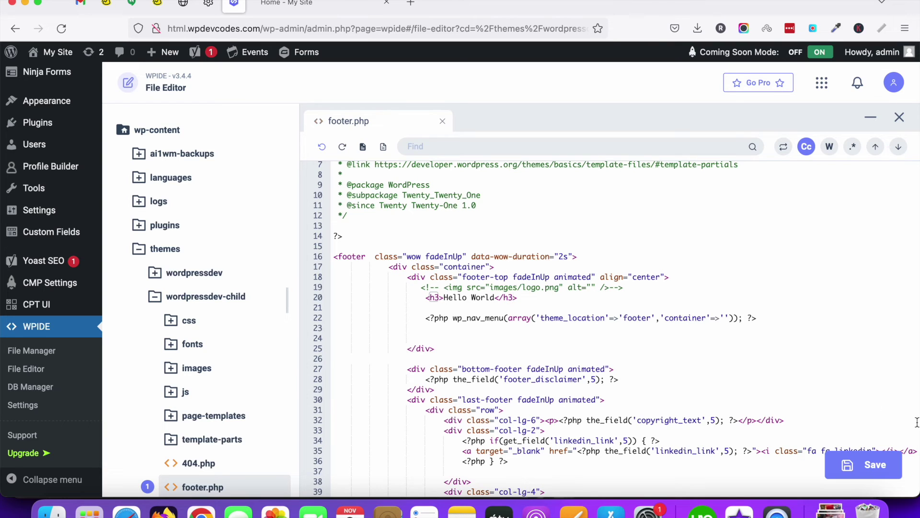
{"action": "left_click", "coordinate": [865, 468]}
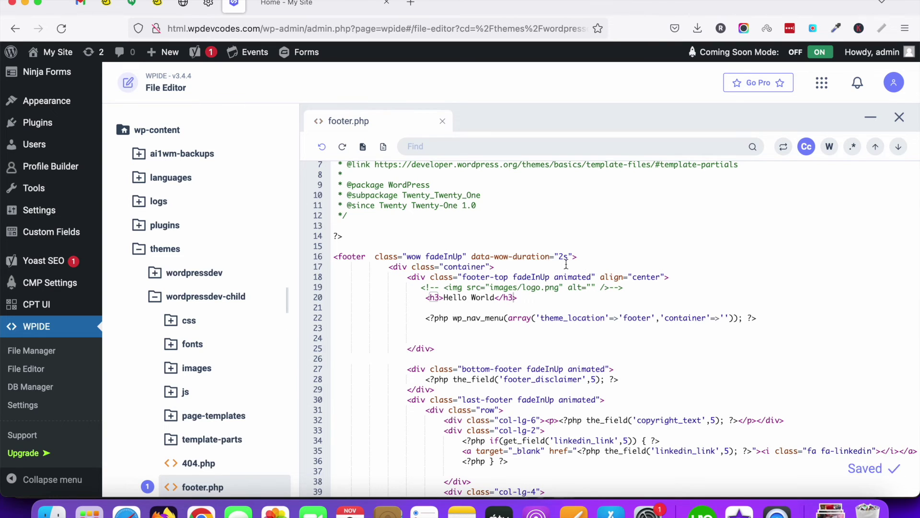
- Open the site's front page in a new browser tab via Visit Site
{"action": "mouse_move", "coordinate": [56, 52]}
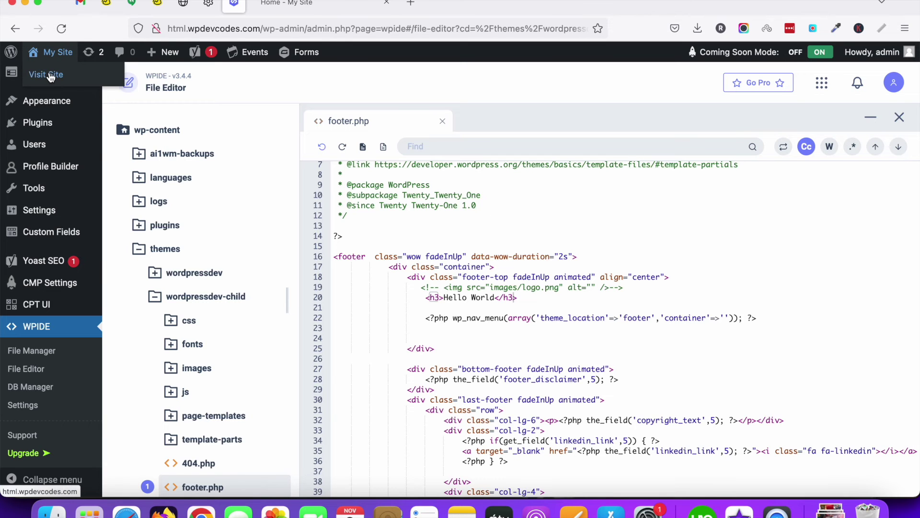
{"action": "right_click", "coordinate": [50, 78]}
{"action": "left_click", "coordinate": [71, 84]}
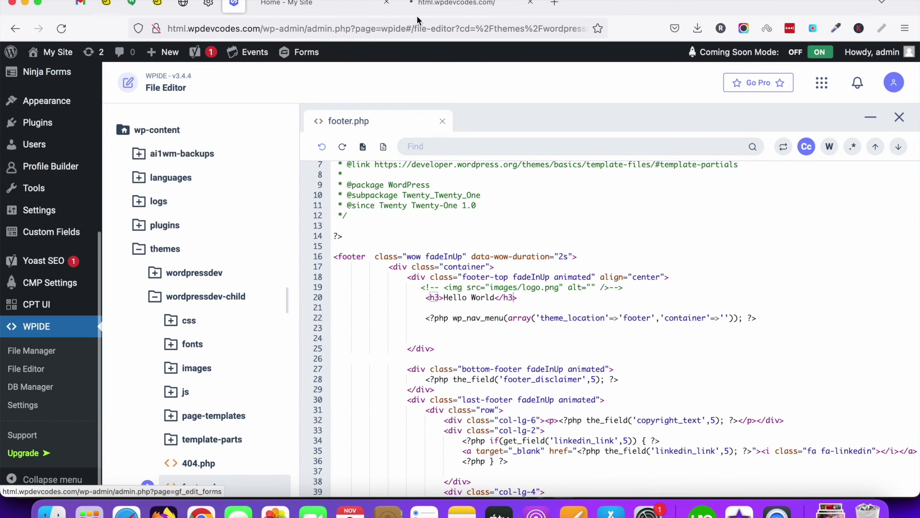
{"action": "left_click", "coordinate": [438, 2]}
- Confirm the Hello World heading in the site footer, then return to the footer.php editor
{"action": "scroll", "coordinate": [473, 288], "scroll_direction": "down", "scroll_amount": 15}
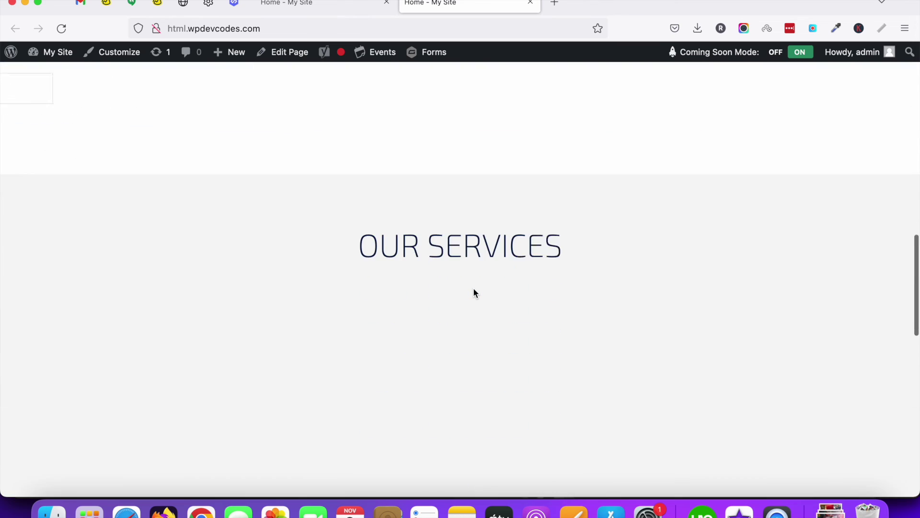
{"action": "scroll", "coordinate": [474, 288], "scroll_direction": "down", "scroll_amount": 5}
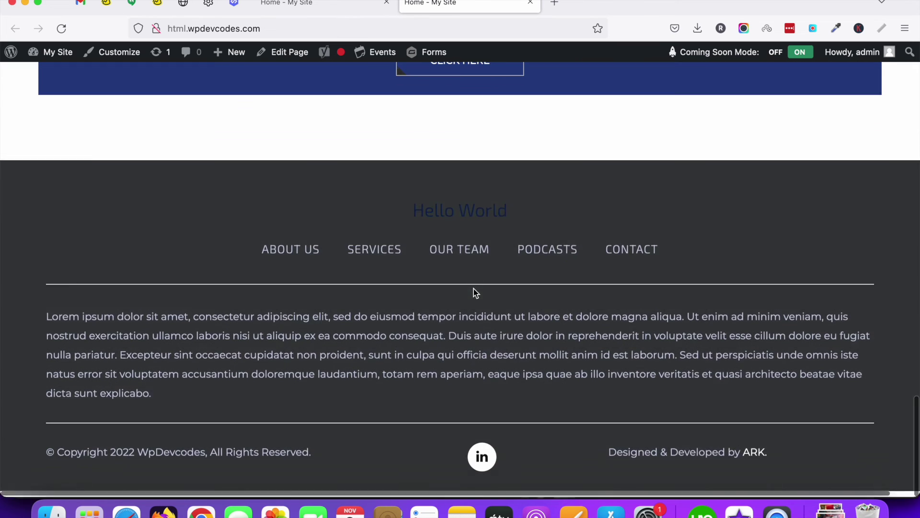
{"action": "left_click_drag", "start_coordinate": [413, 212], "coordinate": [519, 218]}
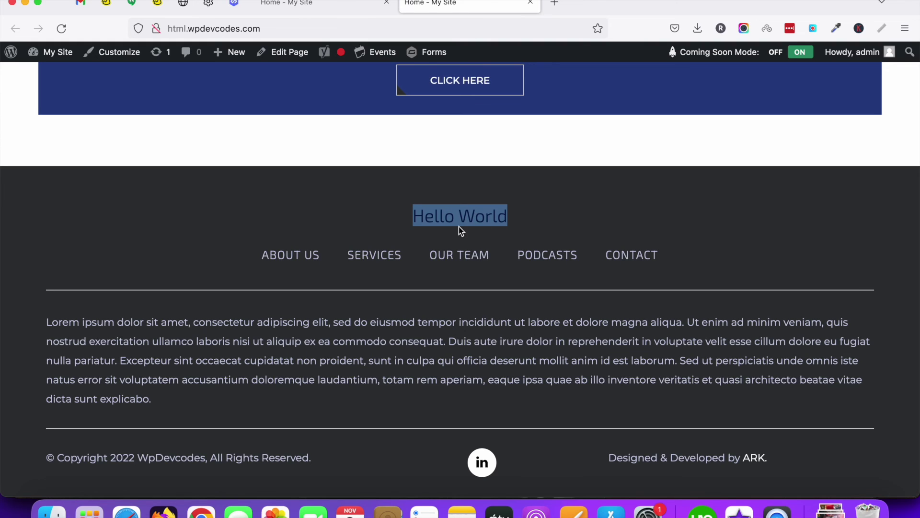
{"action": "left_click", "coordinate": [298, 5]}
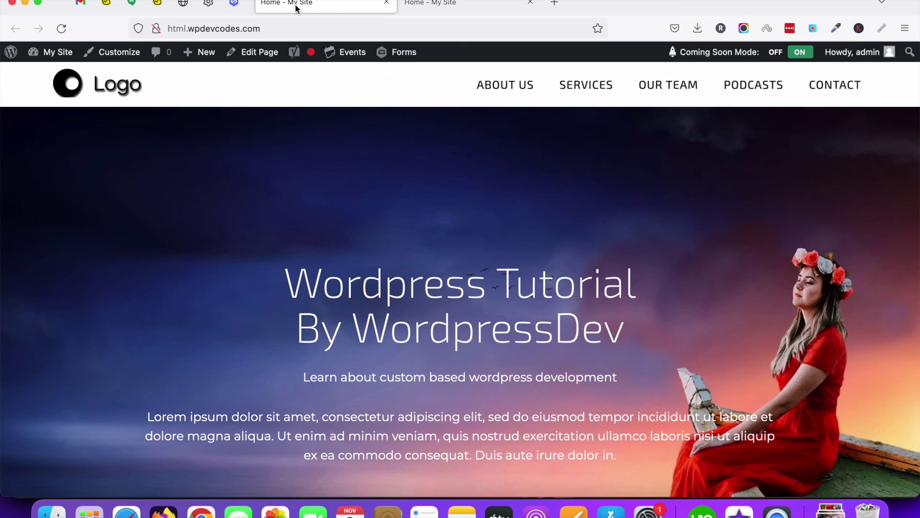
{"action": "left_click", "coordinate": [233, 6]}
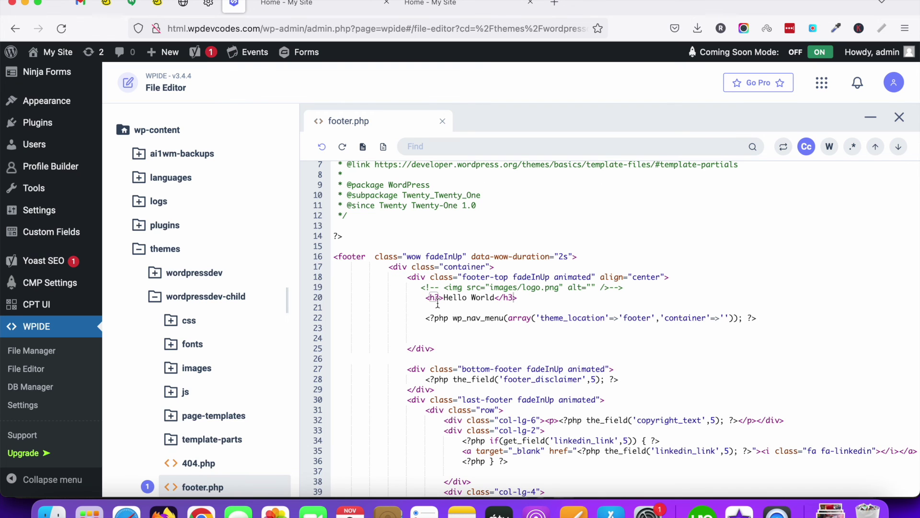
- Scroll through footer.php down to the closing </html> on line 53
{"action": "scroll", "coordinate": [459, 296], "scroll_direction": "up", "scroll_amount": 3}
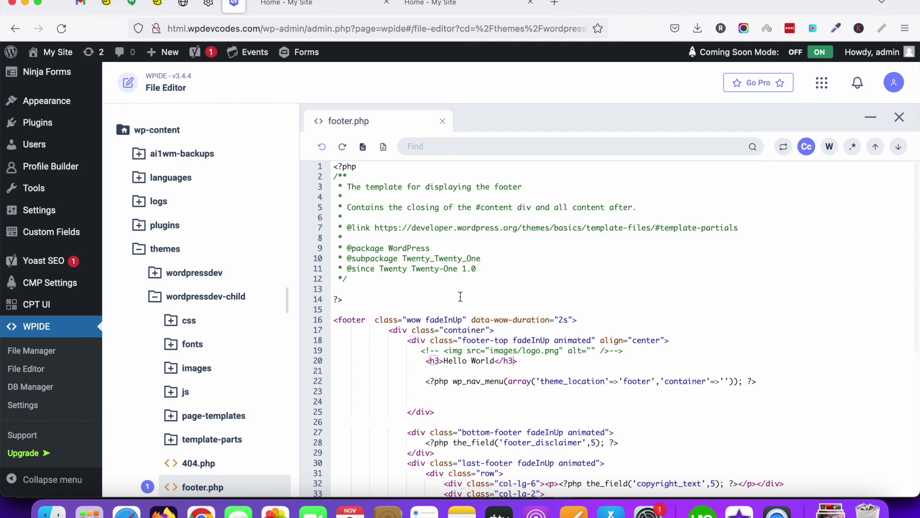
{"action": "scroll", "coordinate": [460, 296], "scroll_direction": "down", "scroll_amount": 10}
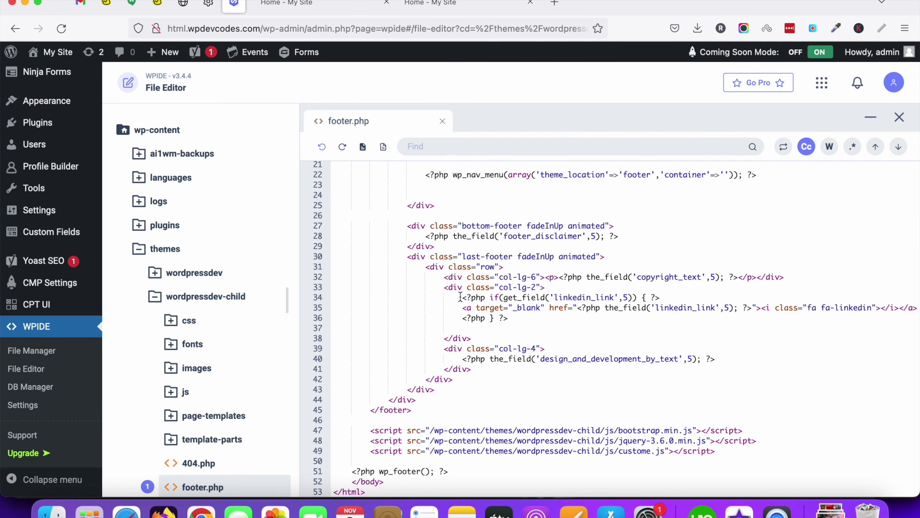
{"action": "scroll", "coordinate": [460, 298], "scroll_direction": "up", "scroll_amount": 5}
{"action": "scroll", "coordinate": [460, 297], "scroll_direction": "down", "scroll_amount": 5}
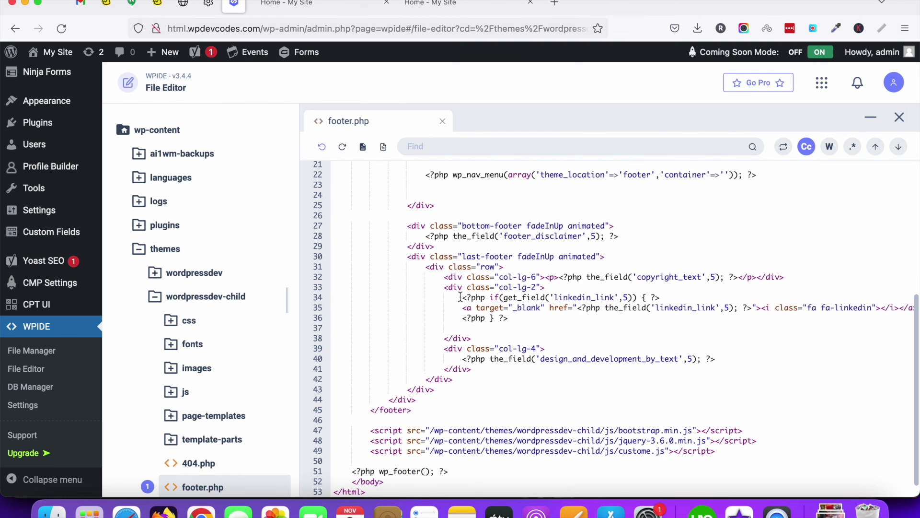